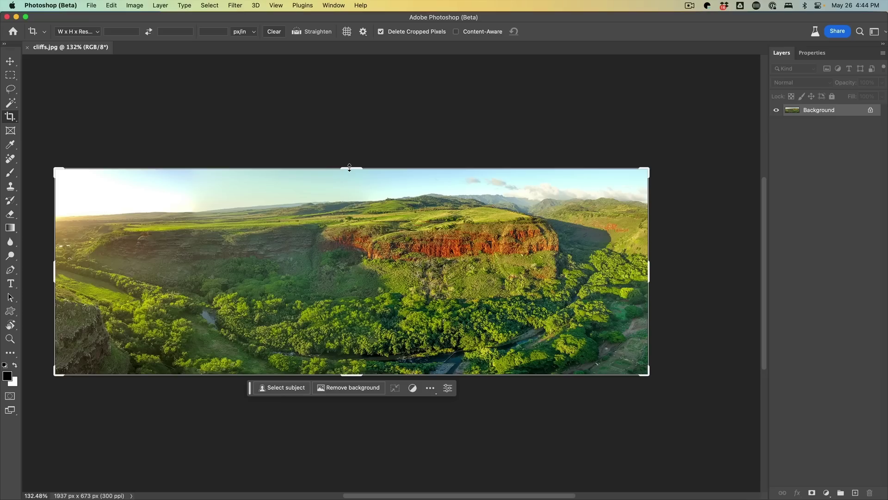
Extend the cliffs canvas evenly above and below the landscape with the Crop tool
mouse_move(349, 167)
left_mouse_down()
mouse_move(344, 65)
mouse_move(341, 85)
left_mouse_up()
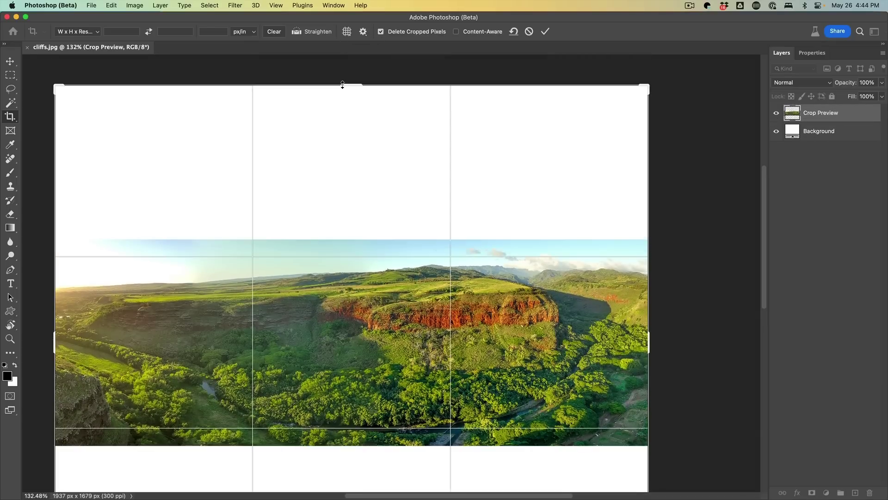
key("Return")
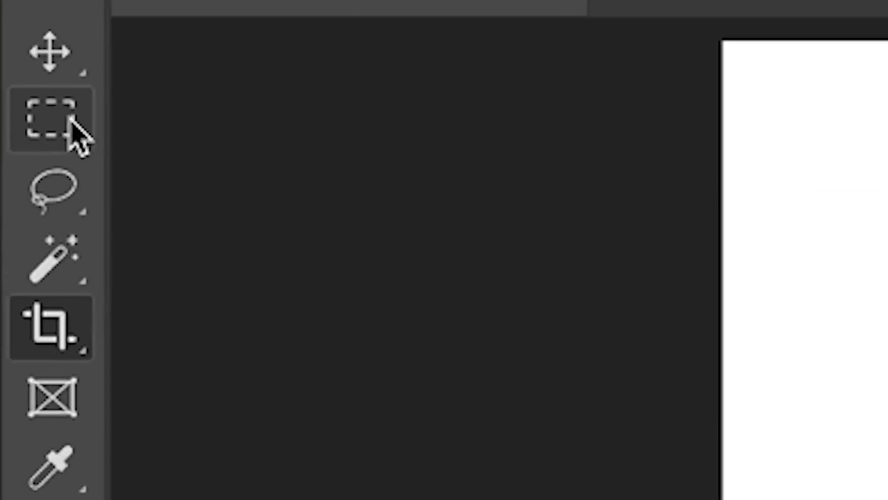
Marquee the photo, invert to the blank areas, and run a prompt-less Generative Fill
left_click(15, 74)
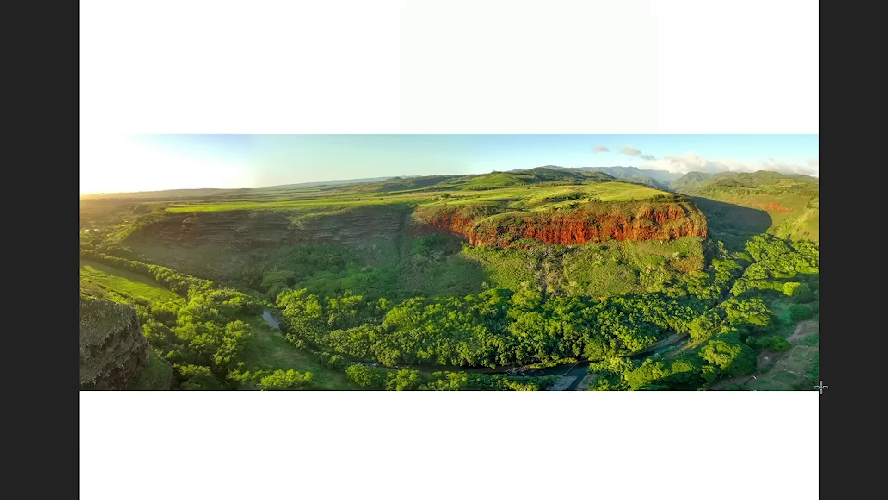
mouse_move(820, 387)
left_mouse_down()
mouse_move(153, 283)
mouse_move(38, 132)
left_mouse_up()
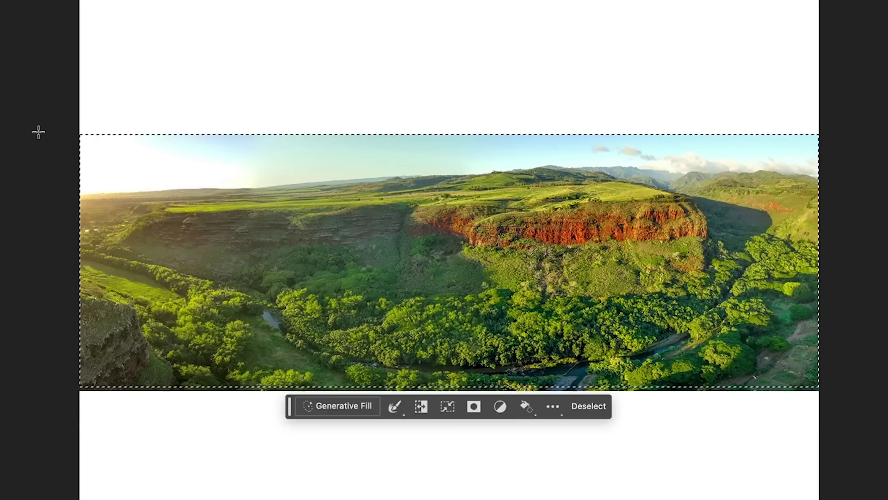
key("ctrl+shift+i")
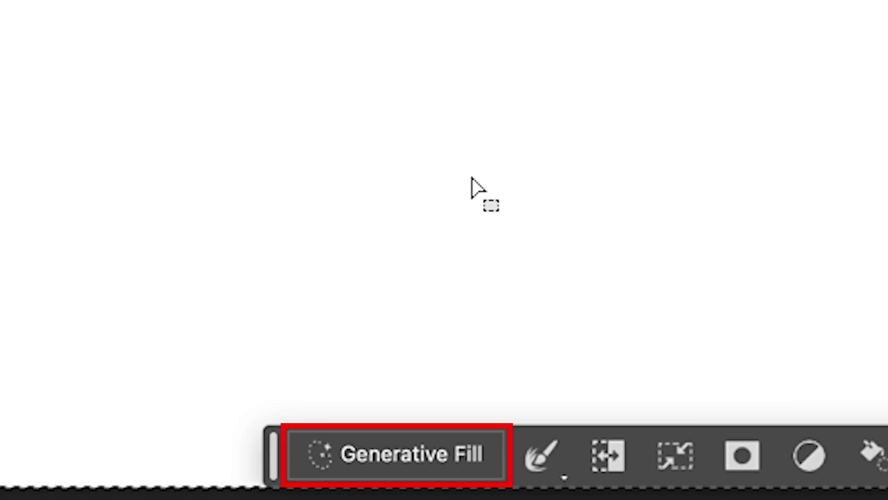
left_click(422, 453)
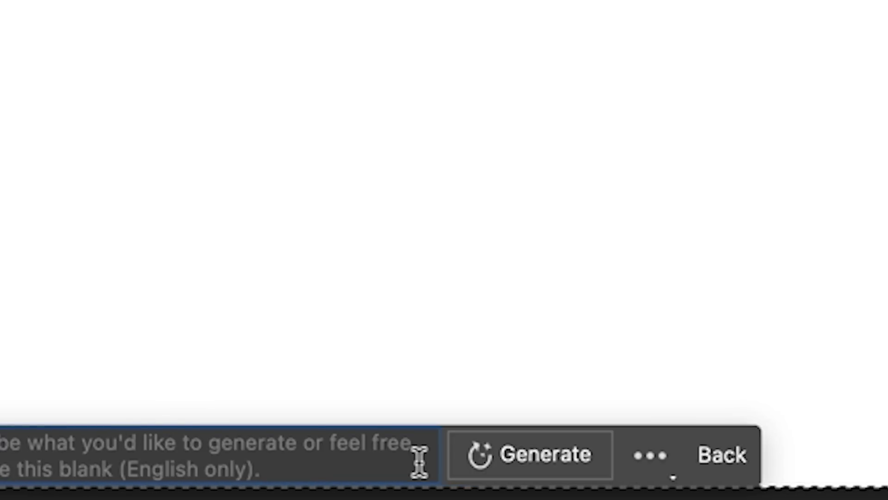
left_click(517, 459)
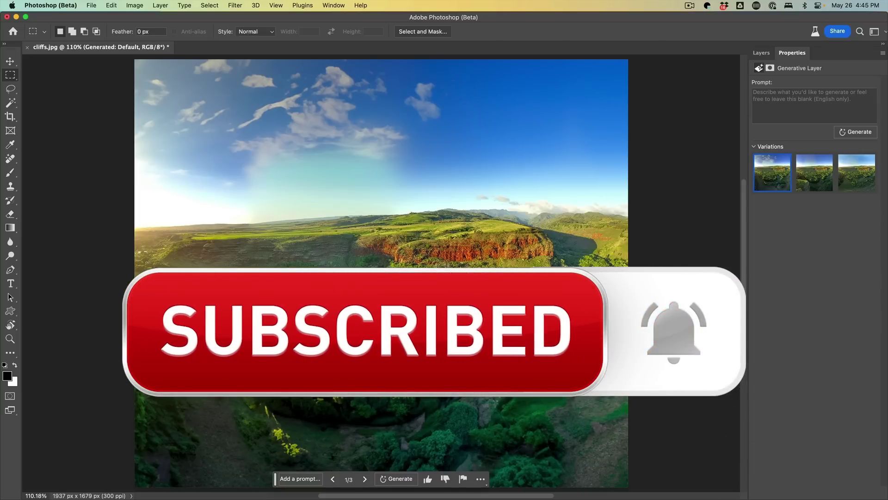
mouse_move(848, 144)
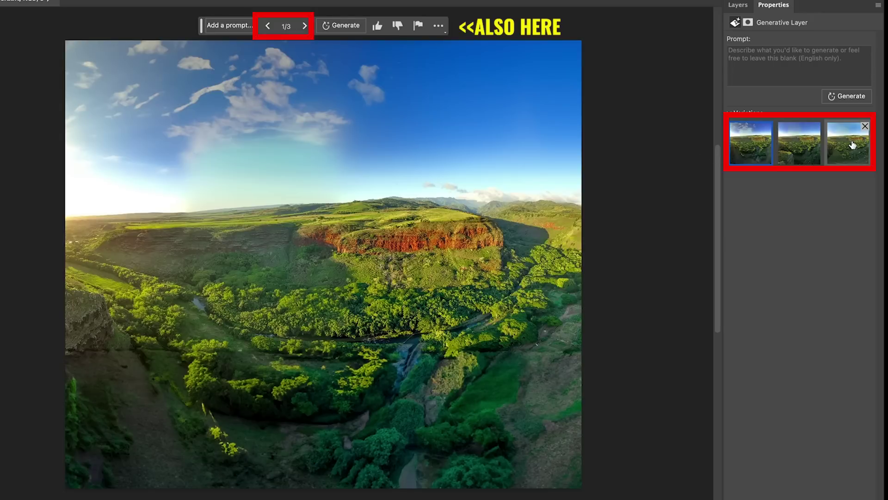
Compare the generated variations, applying the second one
left_click(791, 147)
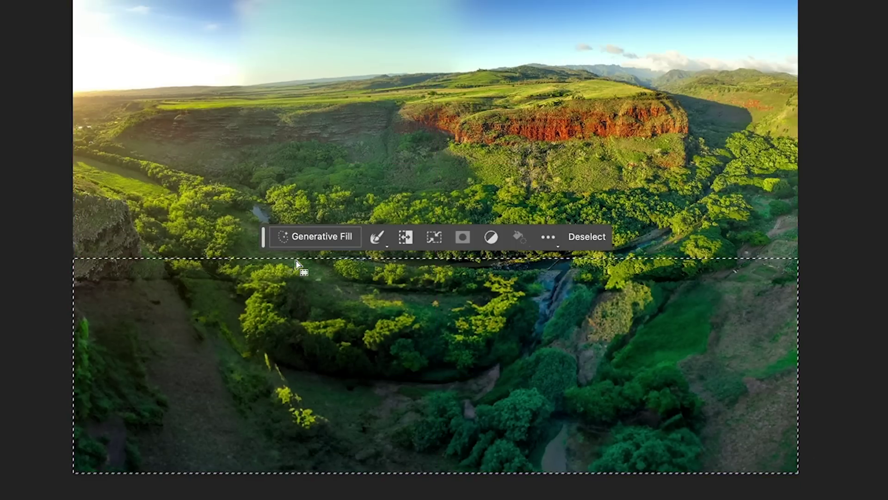
Regenerate the selected ground and pin the prompt bar in its current position
left_click(308, 237)
left_click(519, 238)
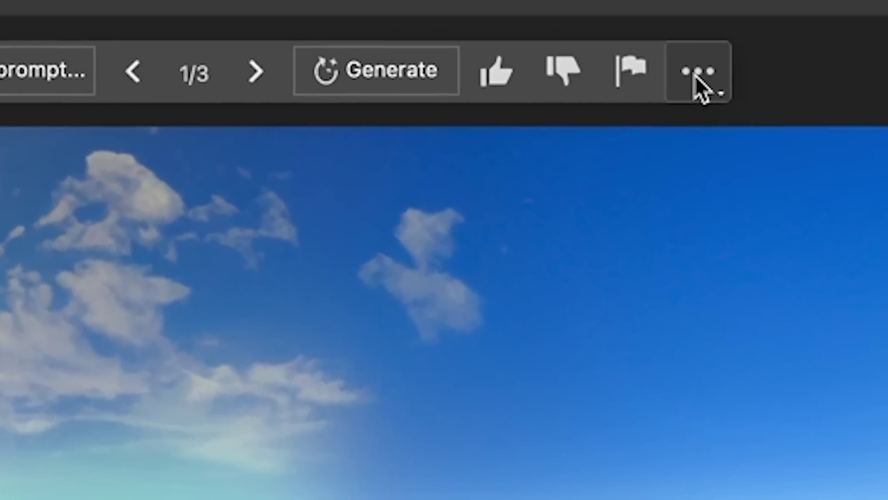
left_click(685, 30)
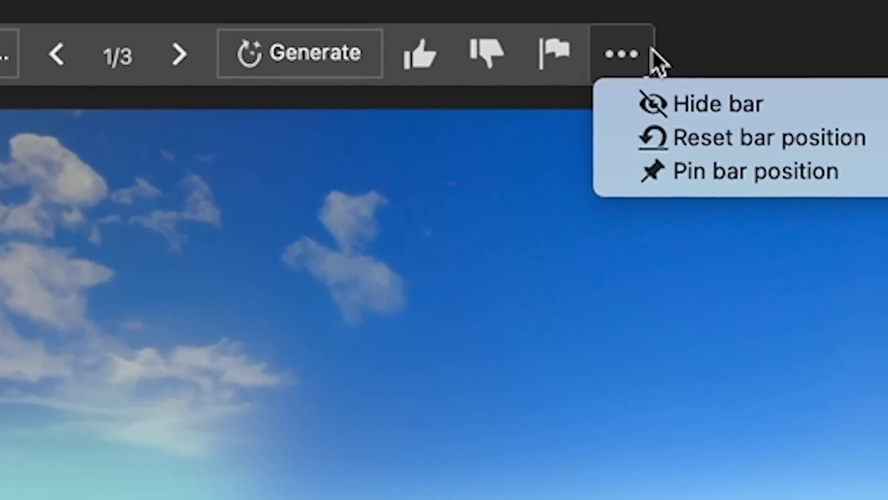
left_click(636, 160)
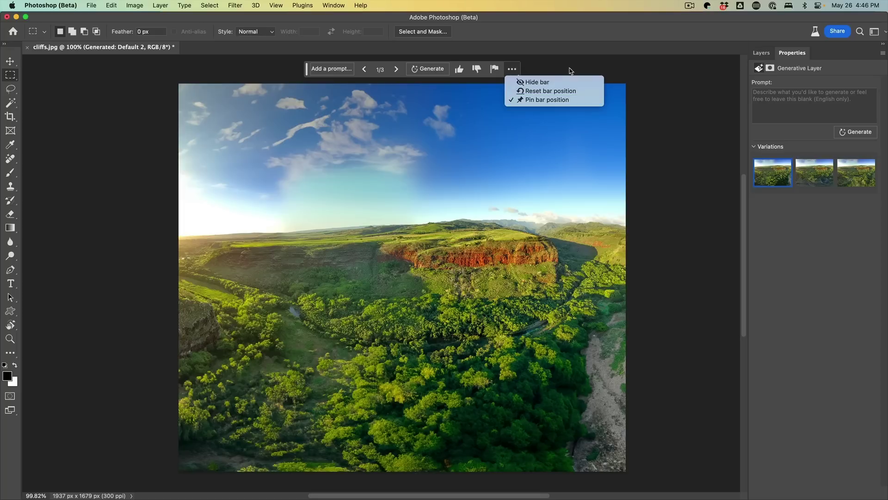
left_click(586, 66)
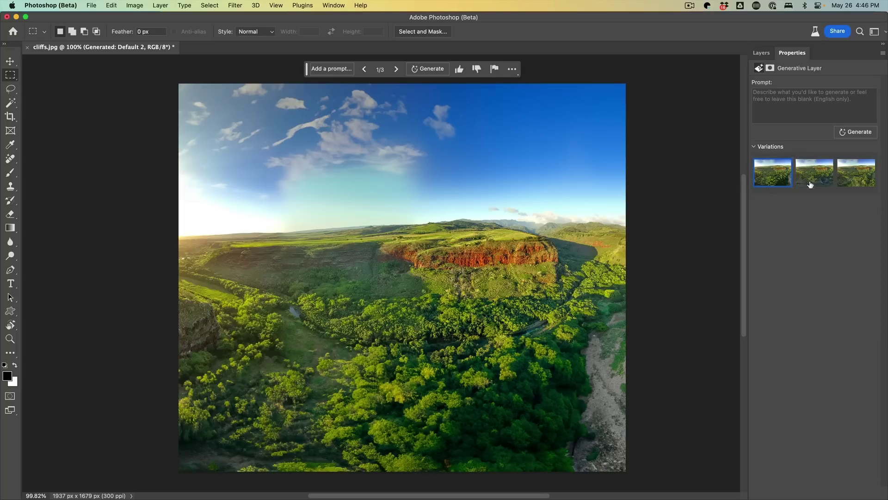
Preview the second and third terrain variations, then generate a fresh fill
left_click(815, 181)
left_click(852, 179)
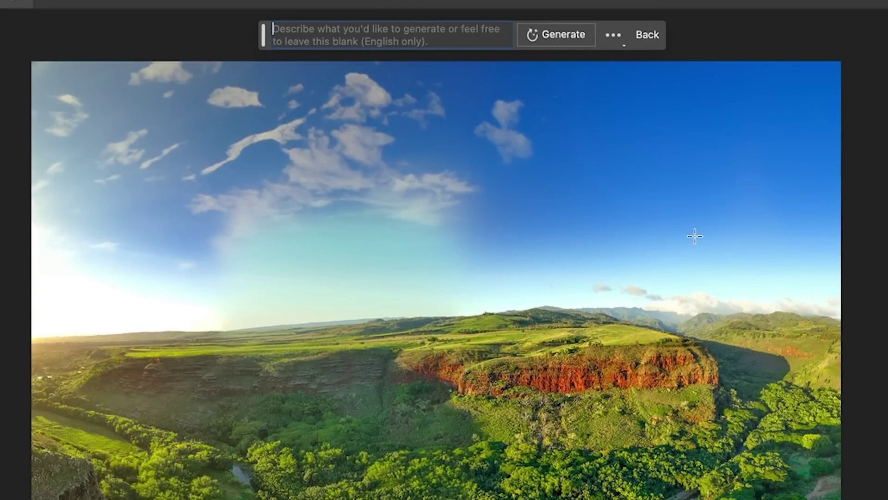
left_click(523, 37)
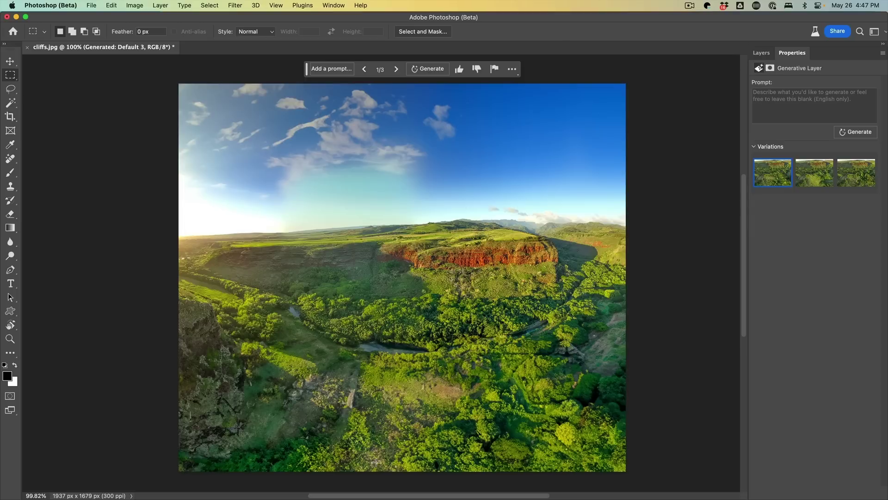
Marquee a lower-left ground patch and bring up the Generative Fill prompt
left_click_drag(382, 471, 237, 324)
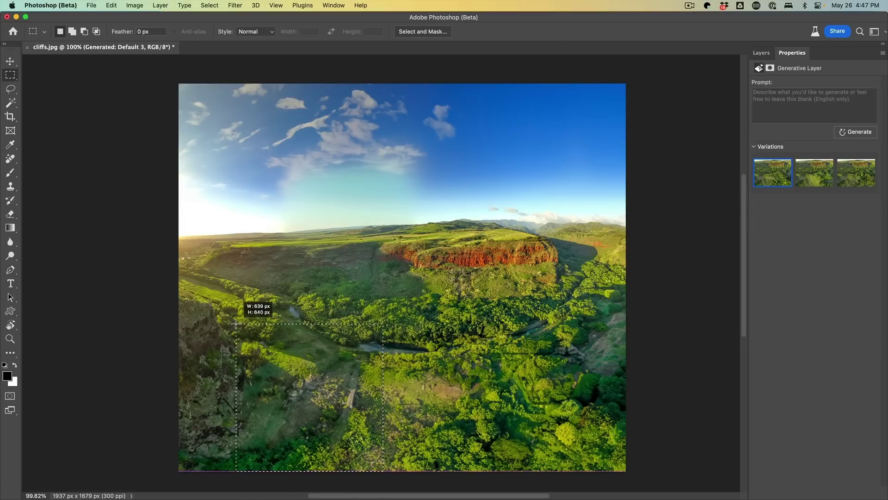
left_click(335, 72)
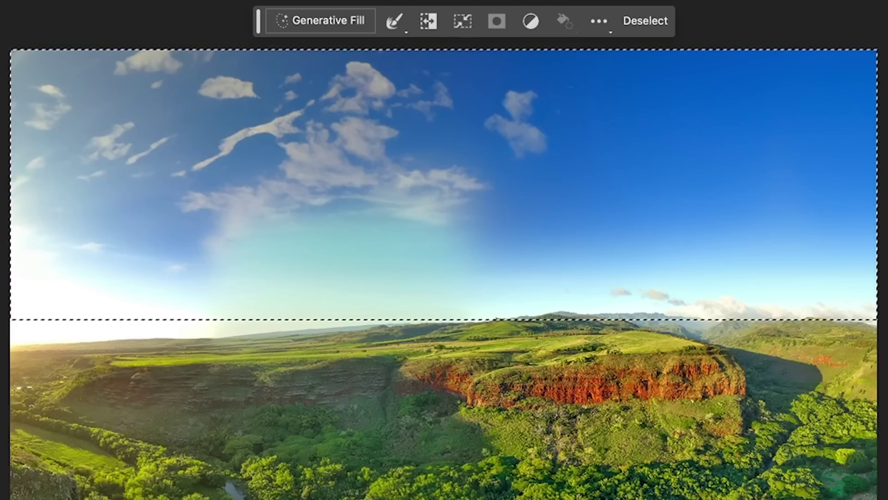
Generate a 'dark moody sky' fill and settle on the first of three variations
left_click(350, 20)
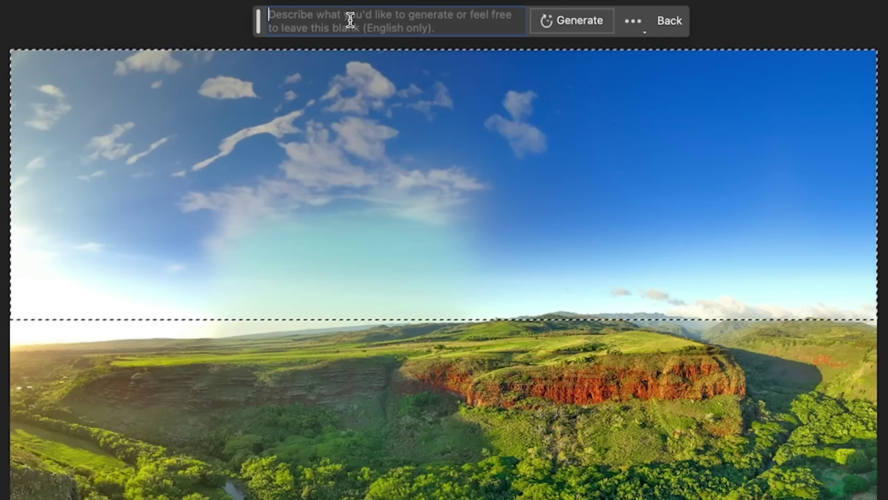
mouse_move(307, 17)
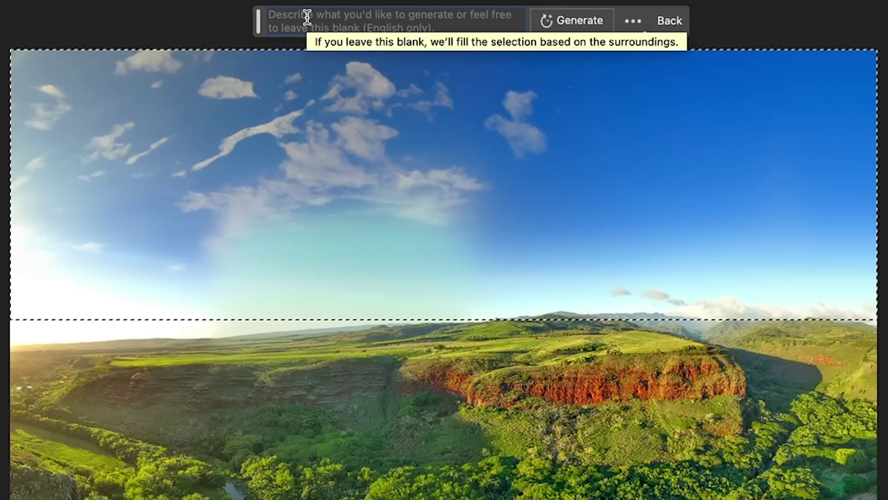
type("dark moody sky")
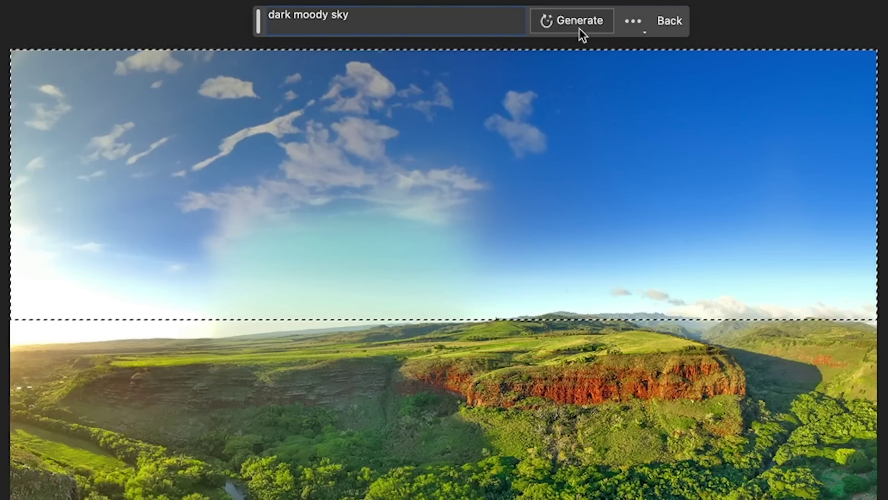
left_click(579, 23)
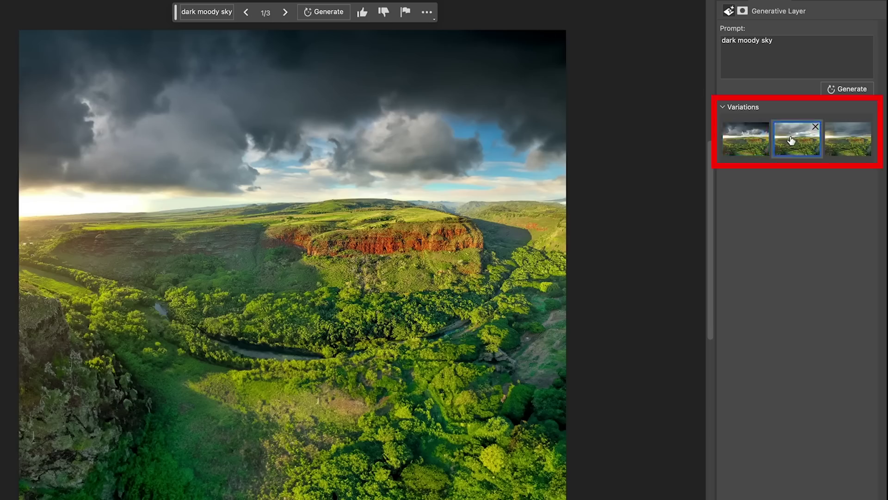
left_click(791, 141)
left_click(851, 147)
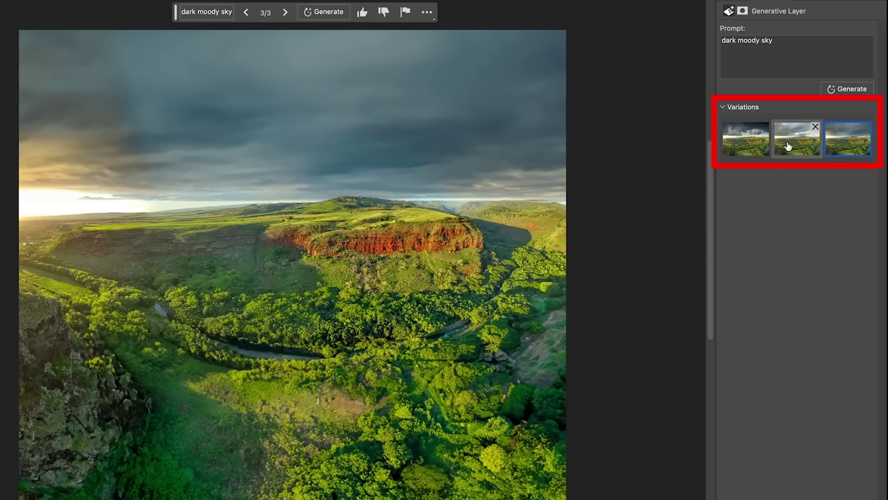
left_click(749, 143)
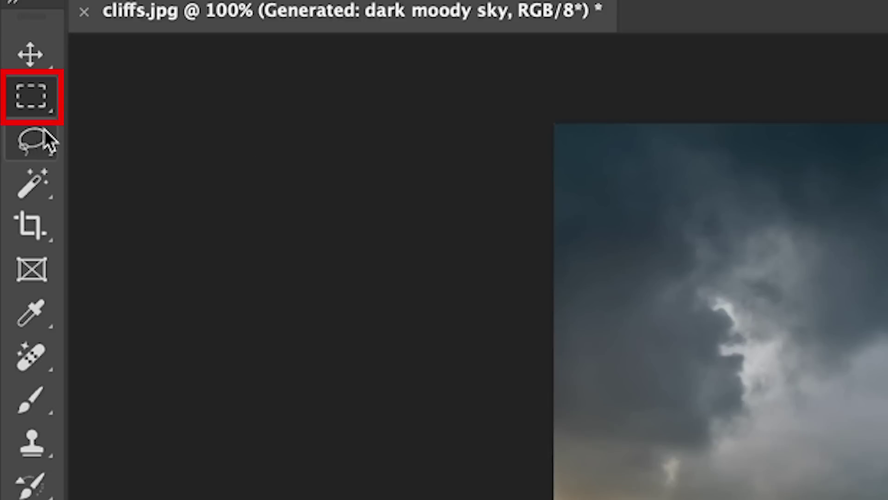
Lasso the valley, generate a 'lake' fill, and keep the second variation
right_click(32, 142)
left_click(119, 139)
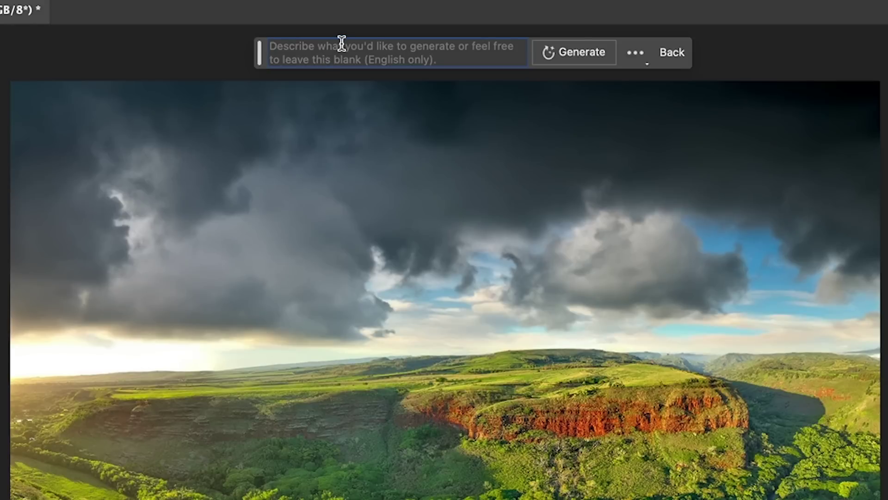
type("lake")
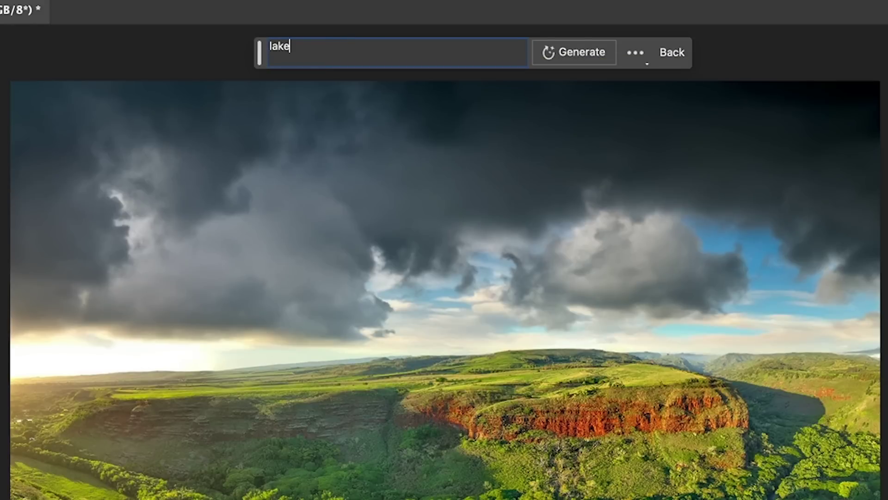
left_click(576, 52)
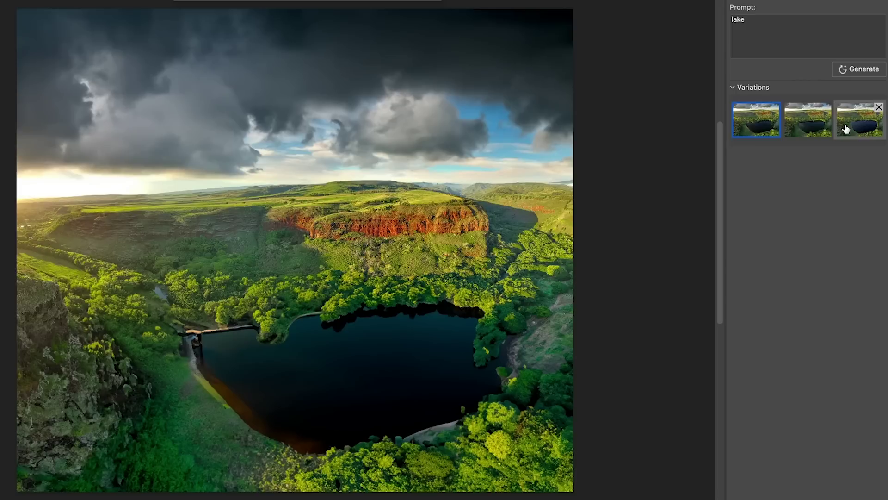
left_click(813, 127)
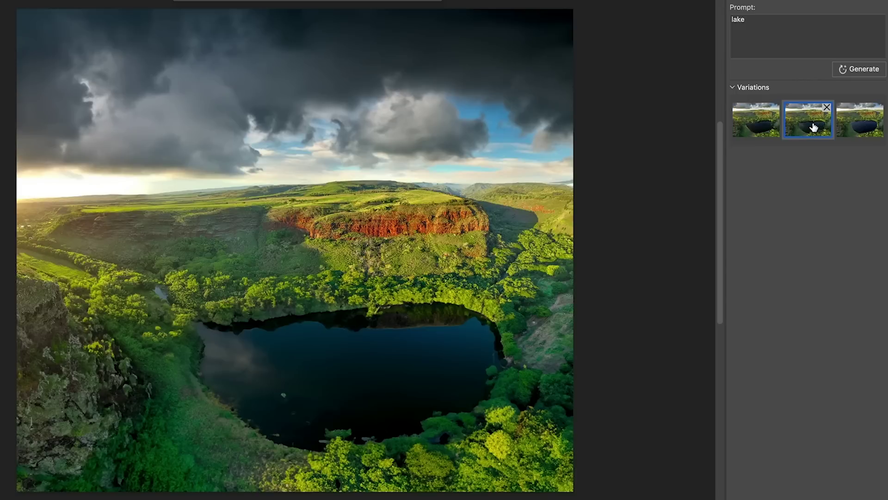
left_click(859, 128)
left_click(814, 124)
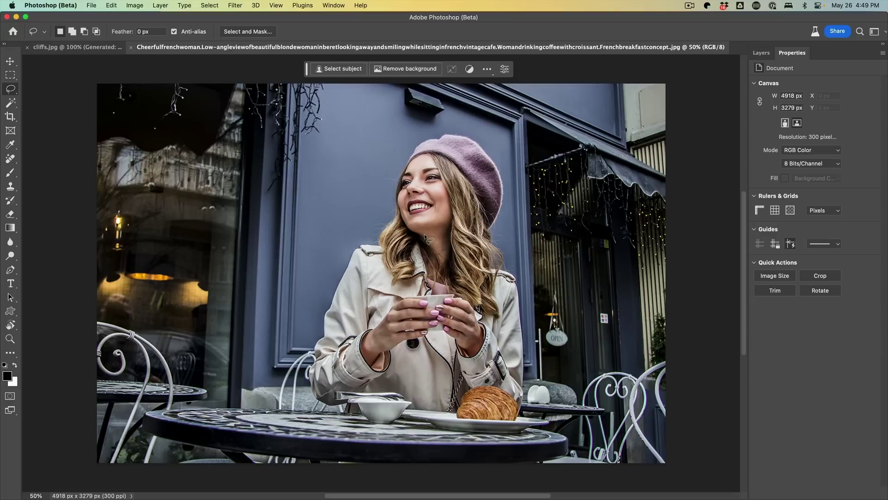
Zoom out and crop the café photo's canvas outward above and to the left
key("super+minus")
key("super+minus")
key("super+minus")
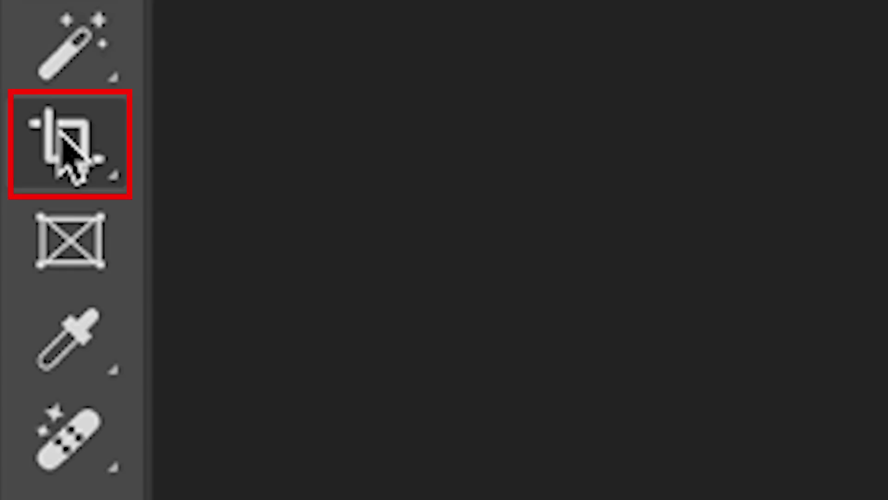
left_click(71, 148)
left_click_drag(326, 126, 196, 33)
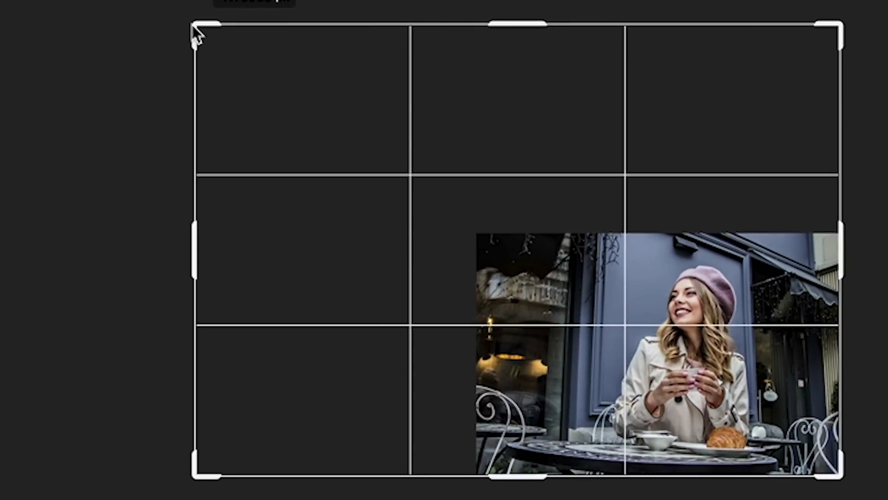
left_click_drag(194, 25, 192, 28)
key("Return")
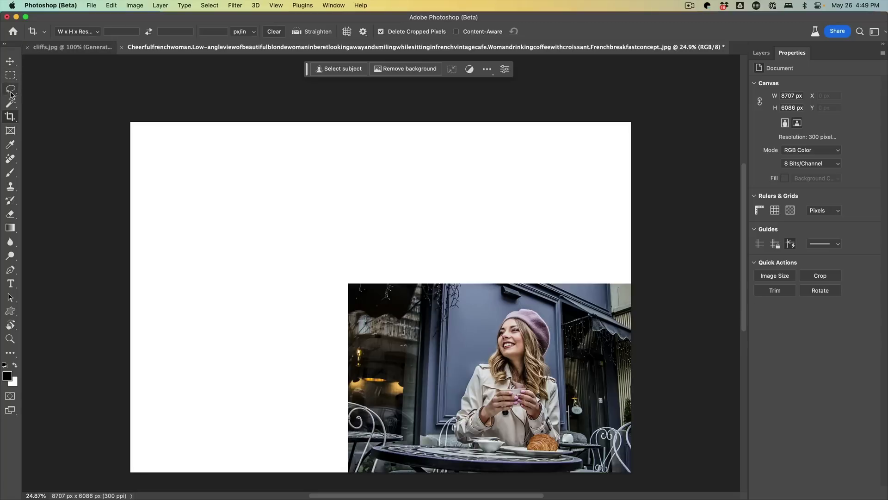
Magic Wand the white area and expand the selection by 25 pixels
left_click(11, 102)
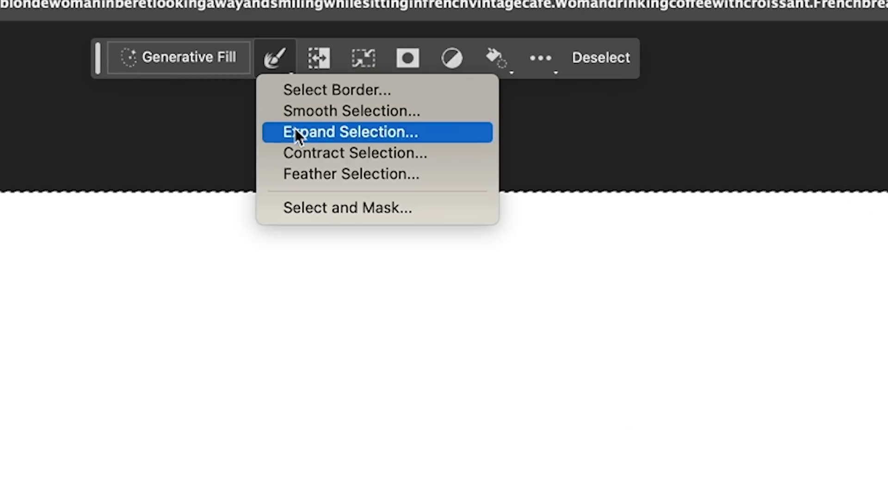
left_click(295, 132)
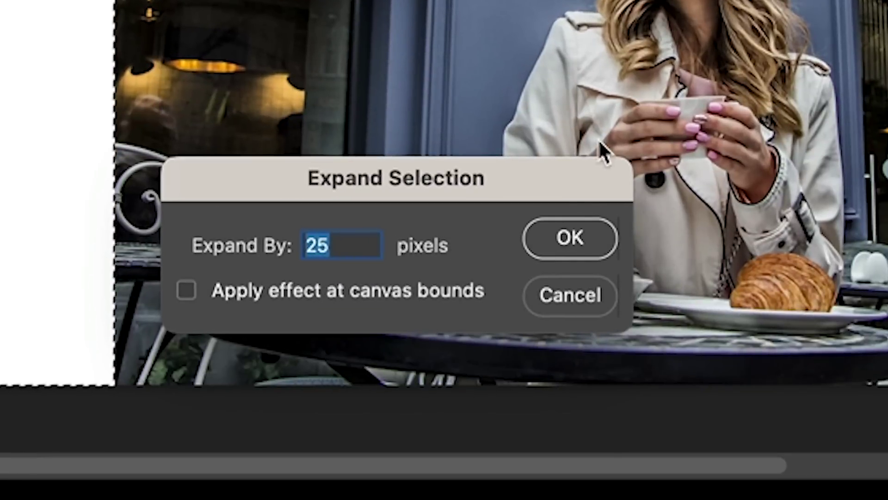
left_click(569, 242)
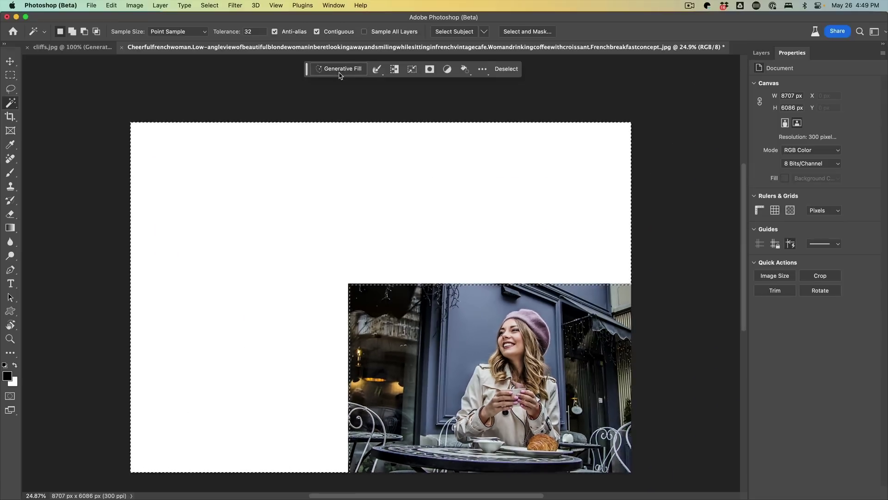
Generate a prompt-less storefront fill, browse its variations, and marquee the left strip
left_click(347, 69)
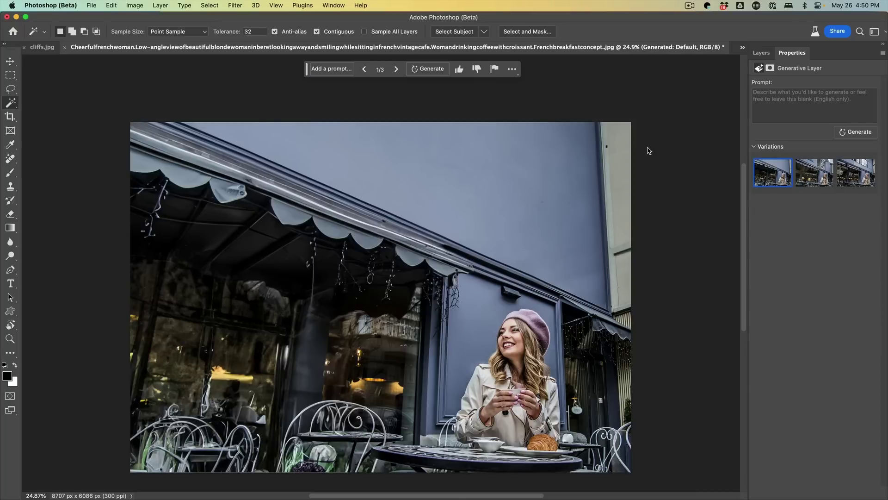
left_click(814, 173)
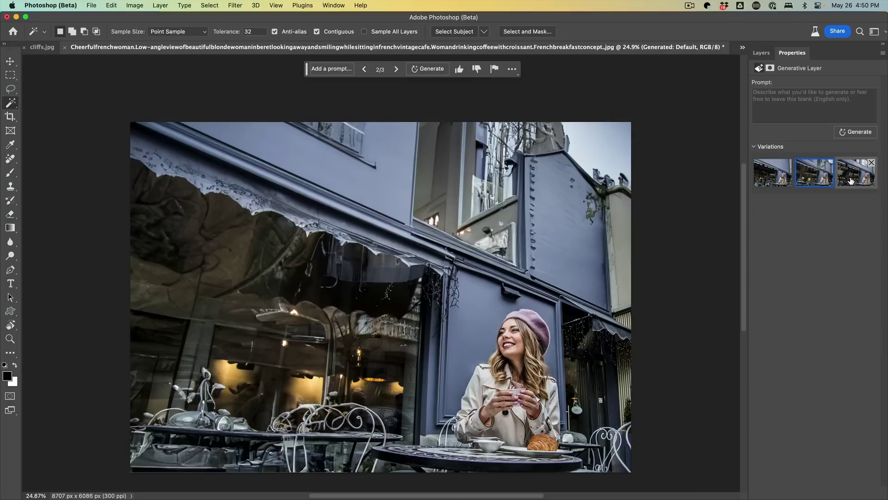
left_click(853, 178)
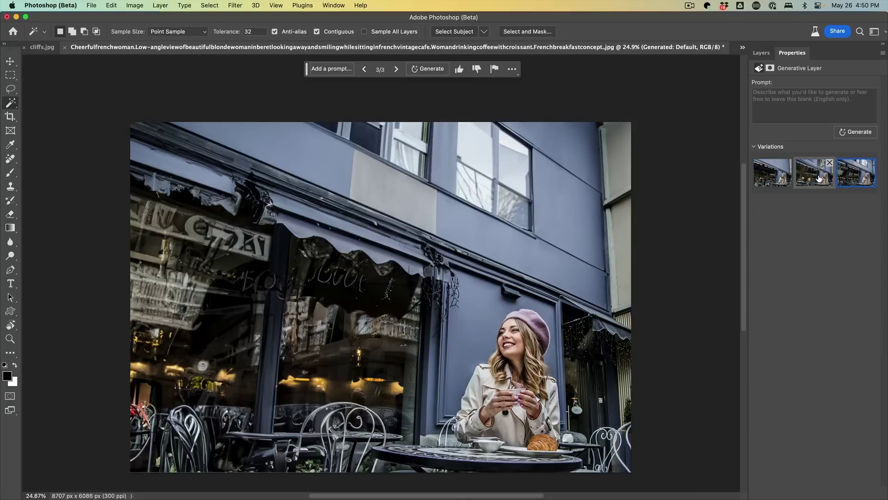
left_click_drag(403, 494, 327, 497)
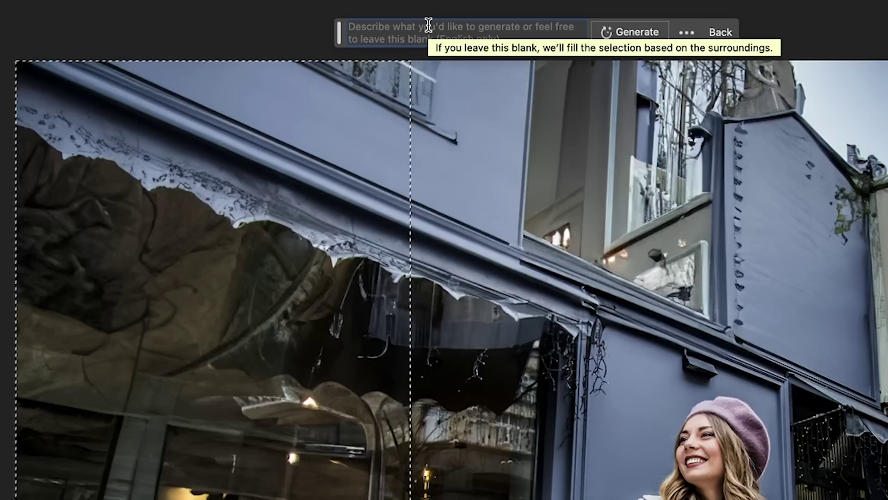
type("brick wall with moss")
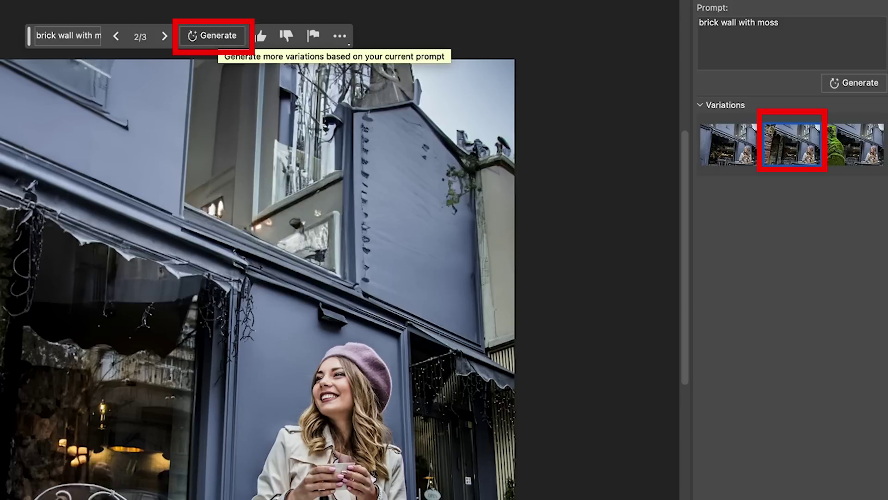
Generate a 'brick wall with moss' fill along the image's left edge
left_click(220, 31)
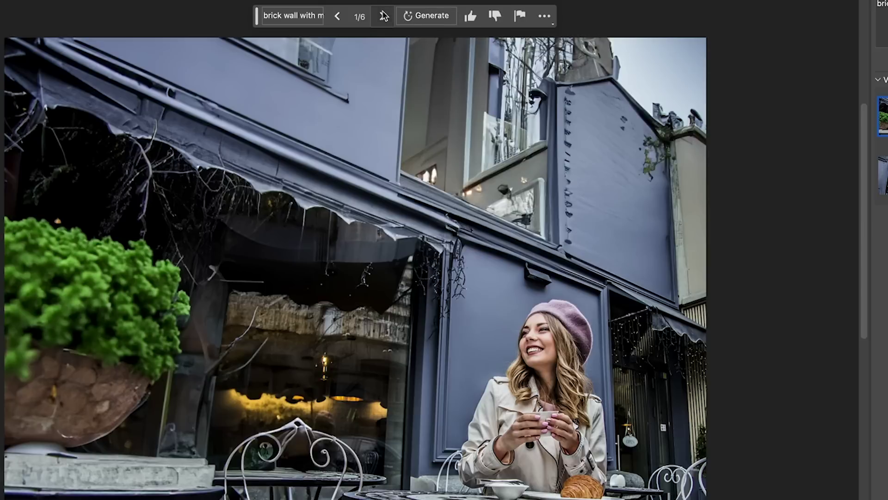
Use the variation arrows to preview the grey wall with plant, then return to mossy bricks
left_click(383, 15)
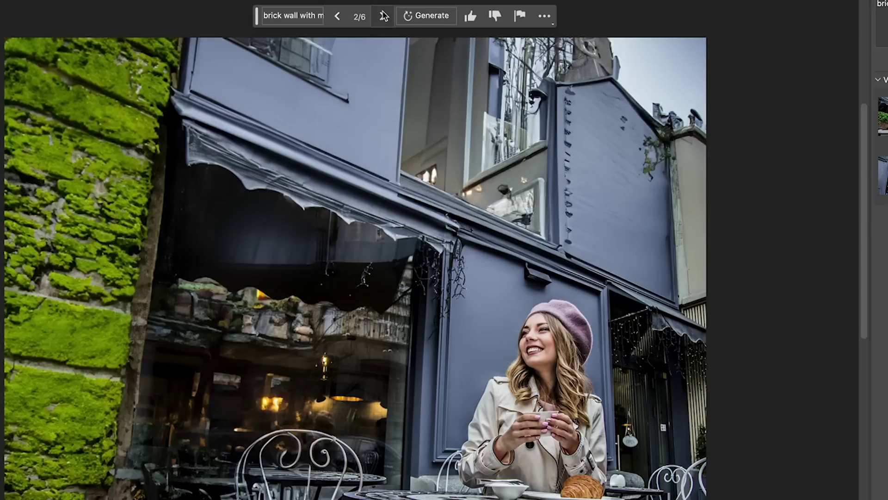
left_click(383, 15)
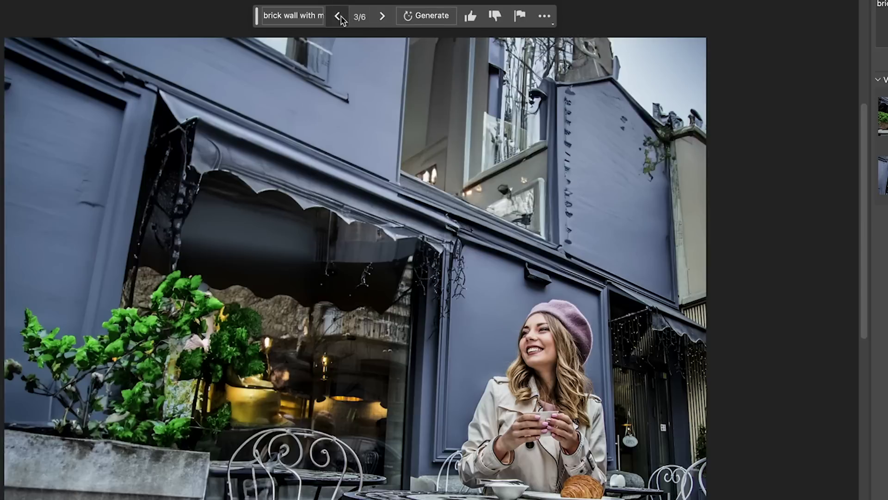
left_click(338, 17)
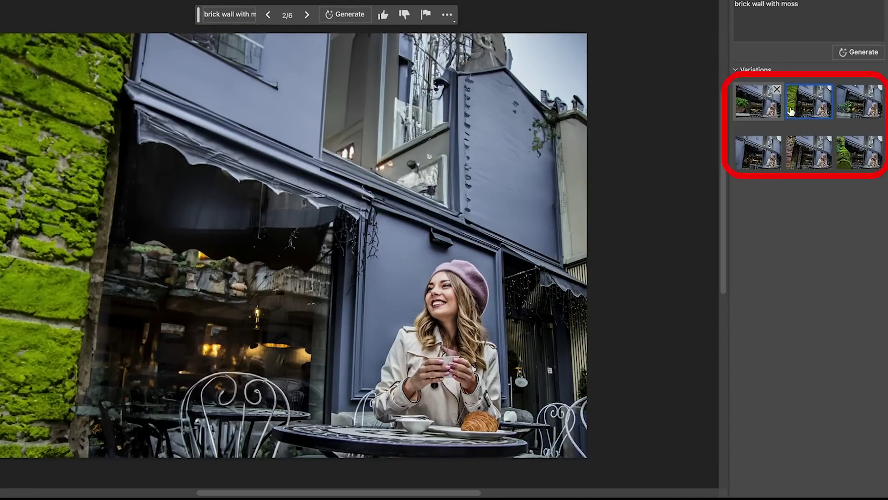
Compare the grey, red brick and potted plant wall thumbnails, then choose the mossy brick wall
left_click(762, 153)
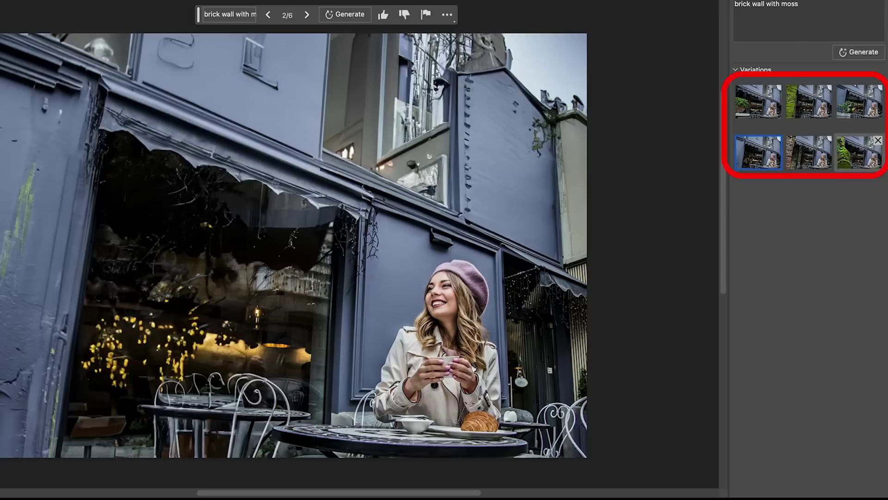
left_click(860, 152)
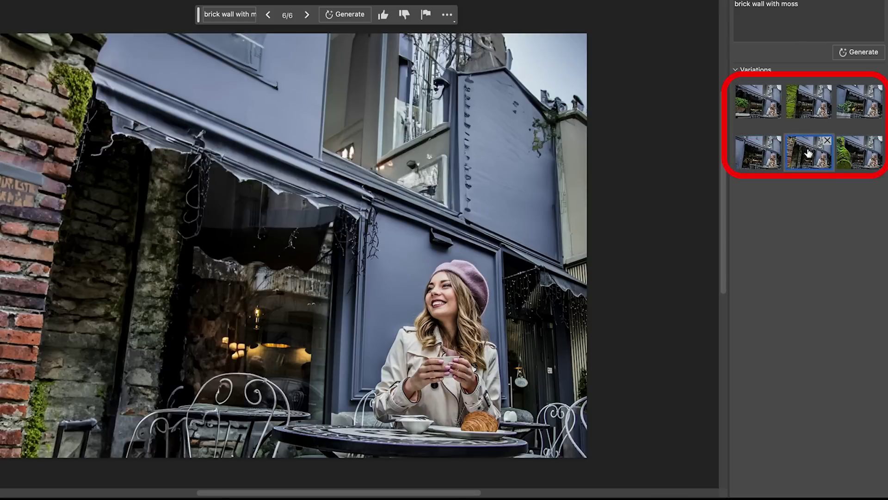
left_click(809, 147)
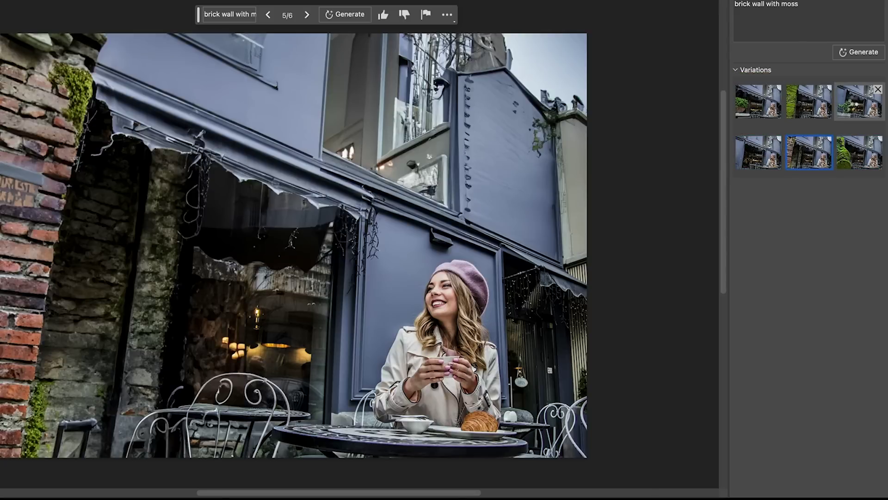
left_click(859, 100)
left_click(802, 94)
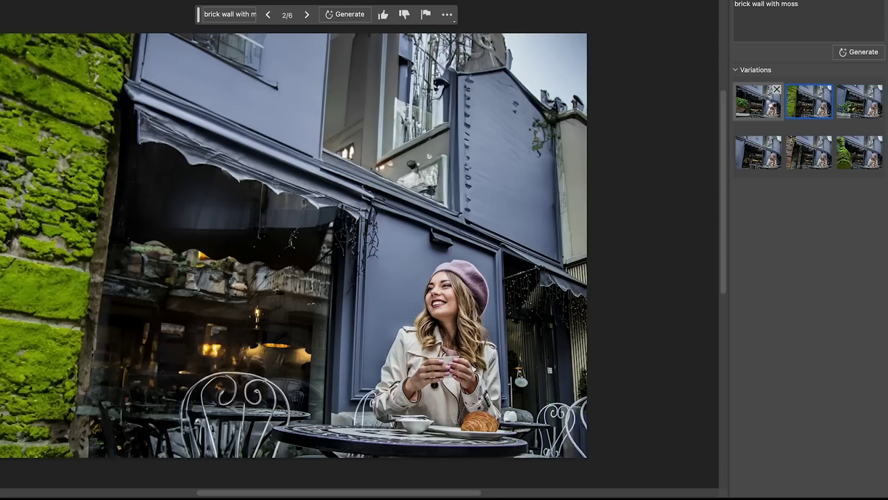
left_click(764, 101)
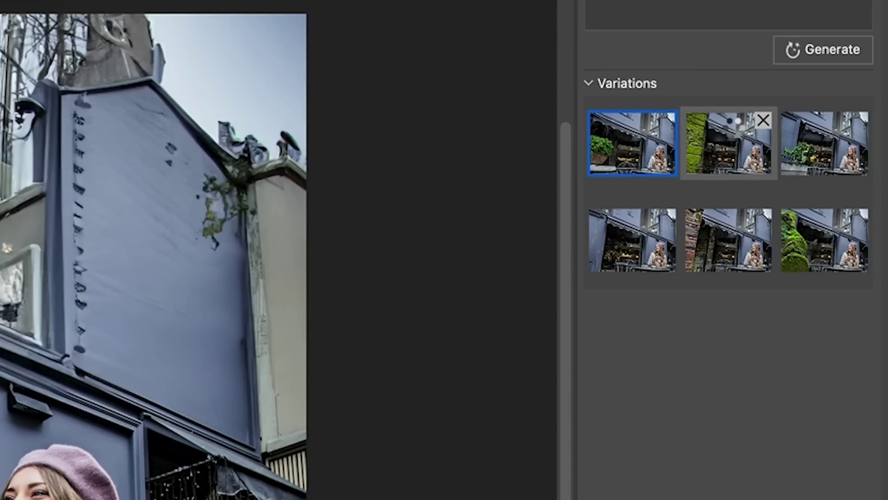
left_click(810, 98)
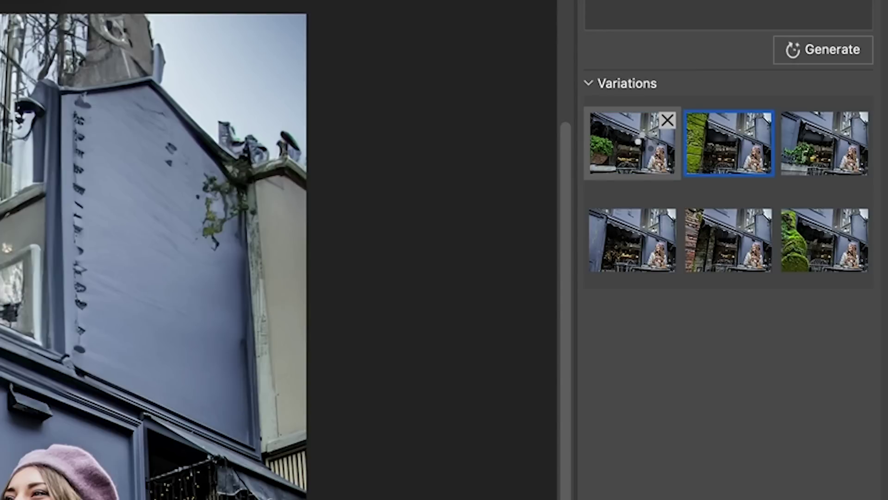
Select the top-left potted-plant wall variation and delete it
left_click(666, 132)
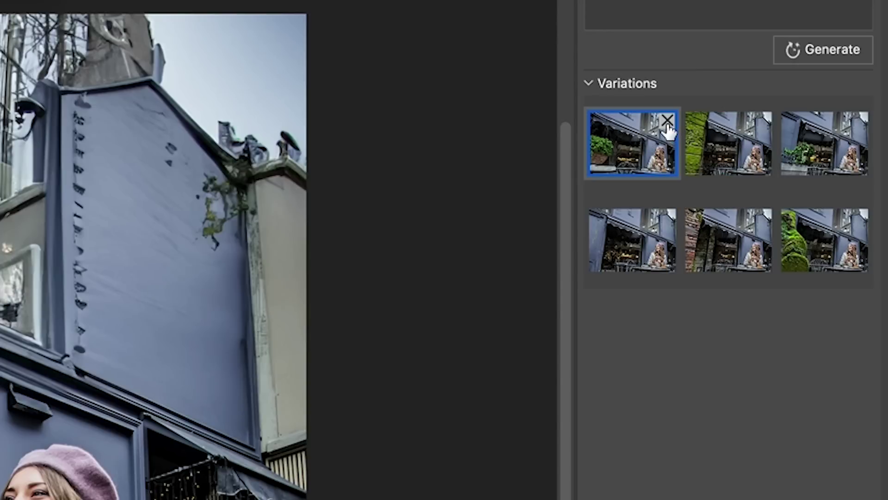
left_click(666, 124)
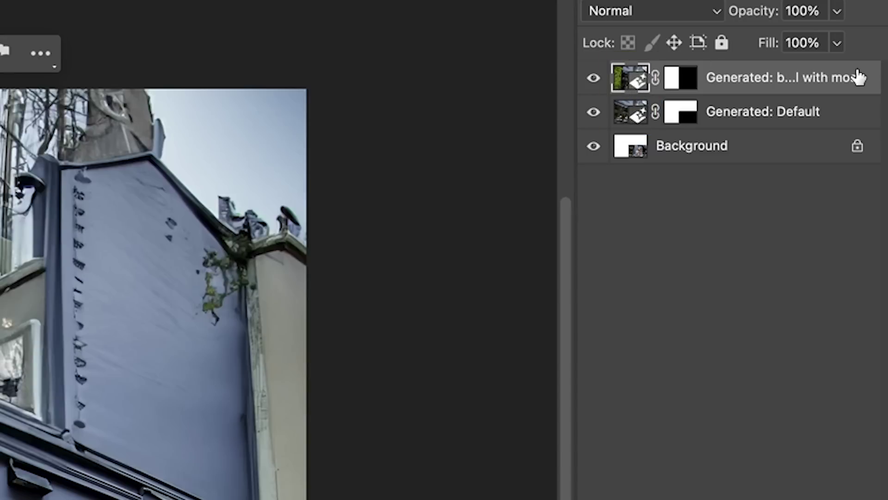
Switch between the mossy wall layer and Generated: Default, ending on the storefront layer's properties
left_click(634, 113)
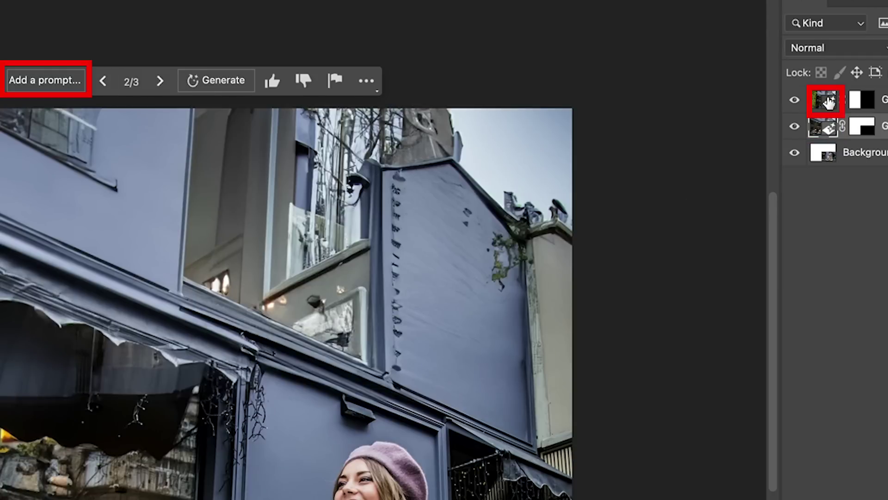
left_click(826, 102)
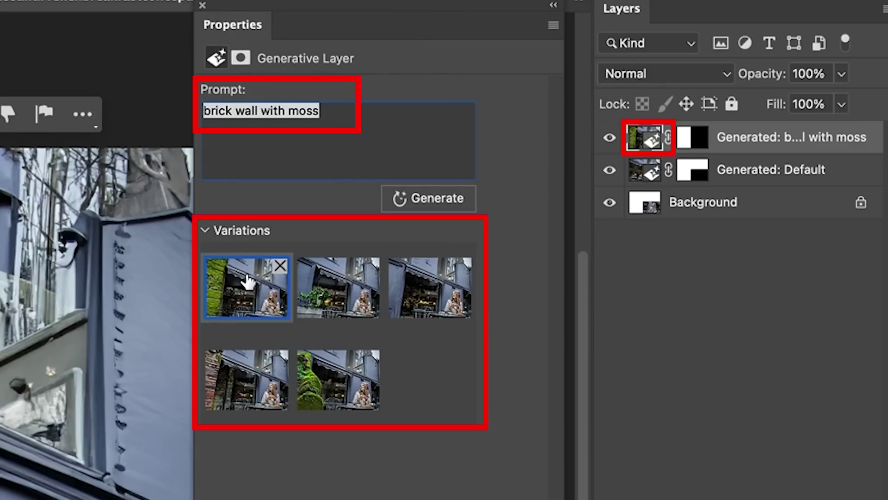
left_click(650, 173)
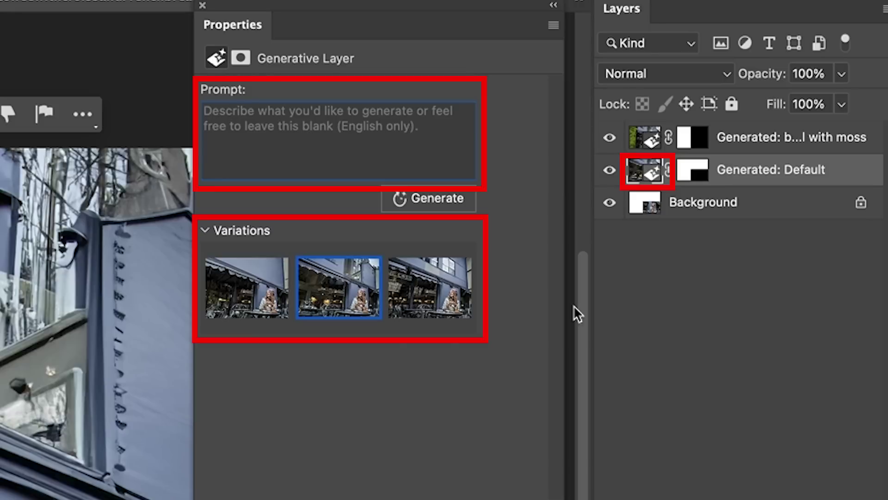
mouse_move(670, 179)
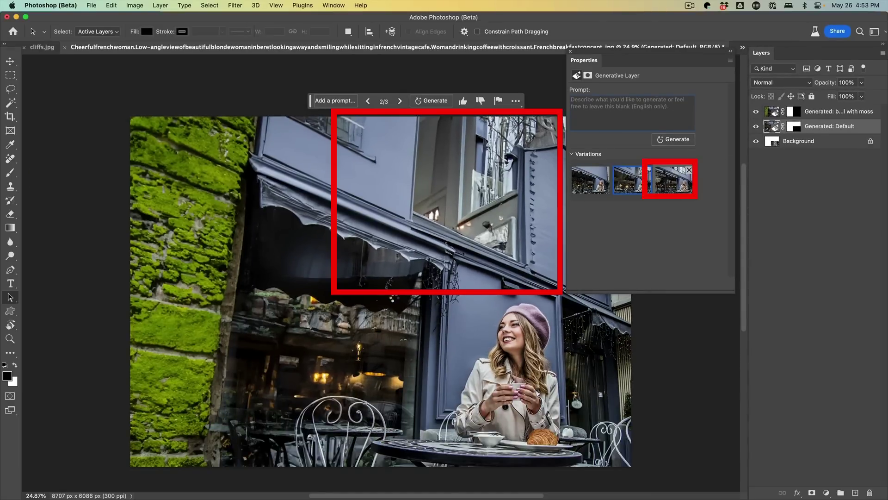
left_click(670, 179)
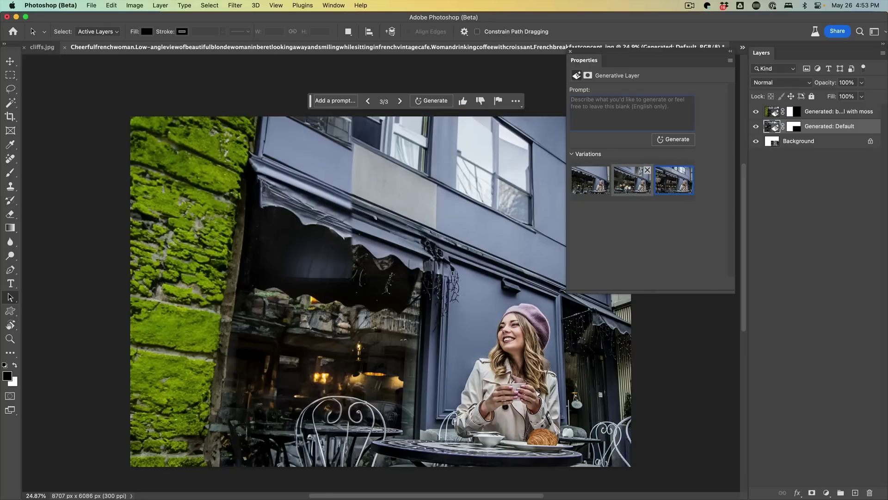
left_click(615, 193)
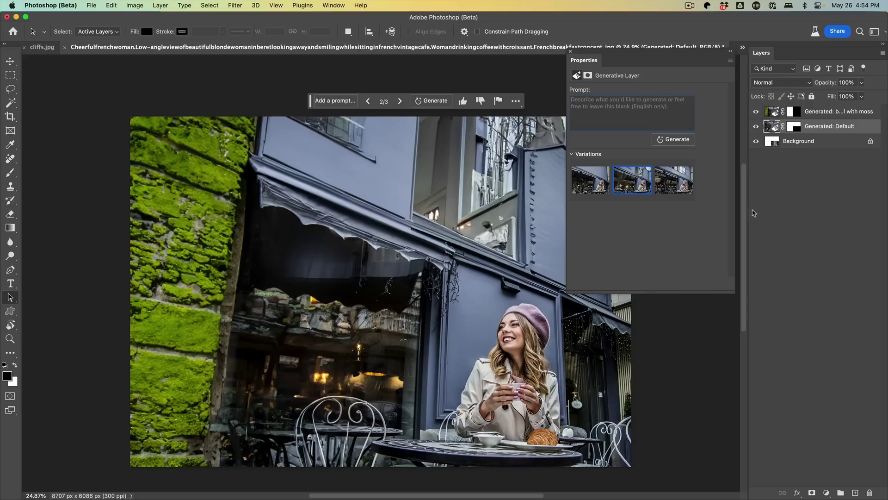
left_click(755, 111)
left_click_drag(592, 55, 600, 61)
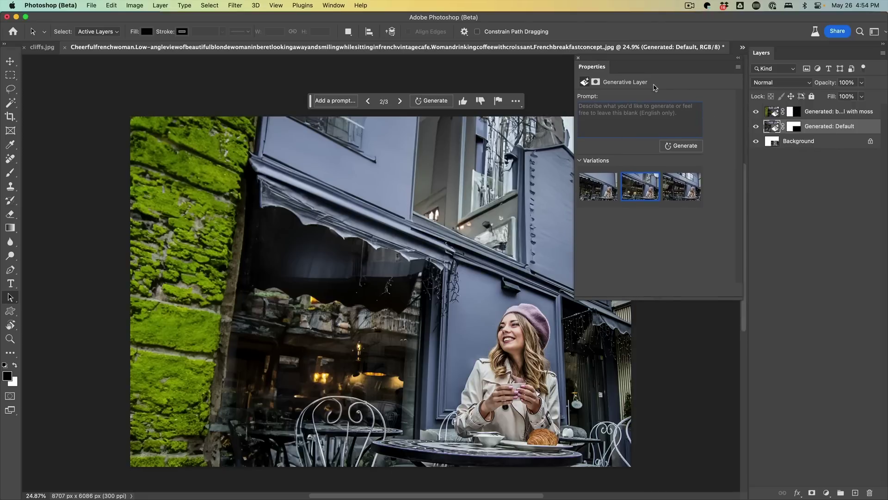